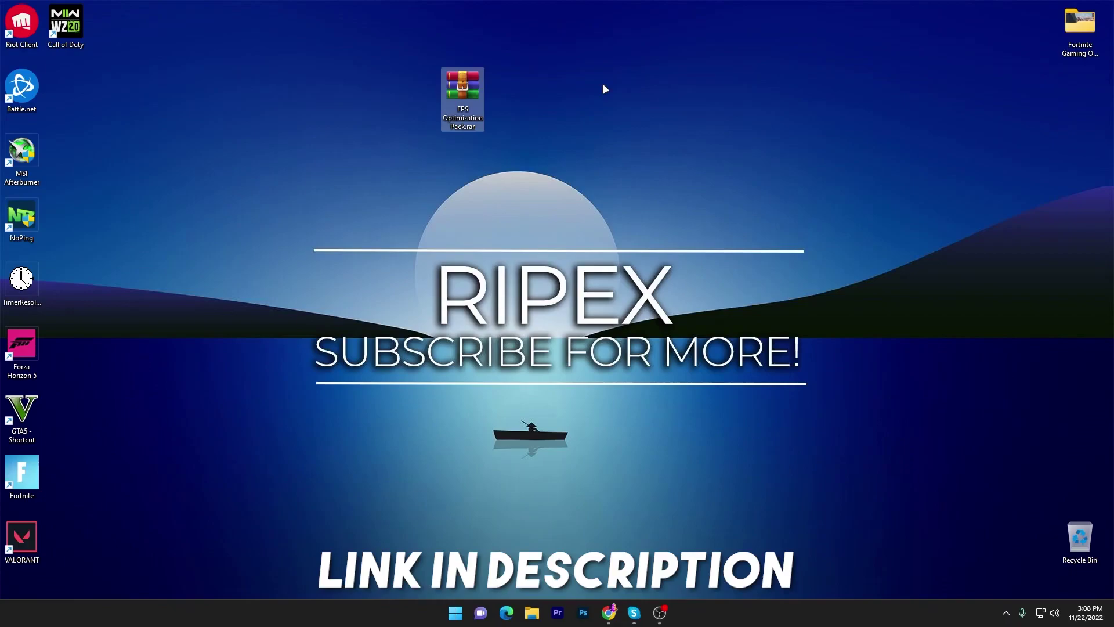
Step: Extract the FPS Optimization Pack folder from its .rar onto the desktop and open it
double_click(465, 85)
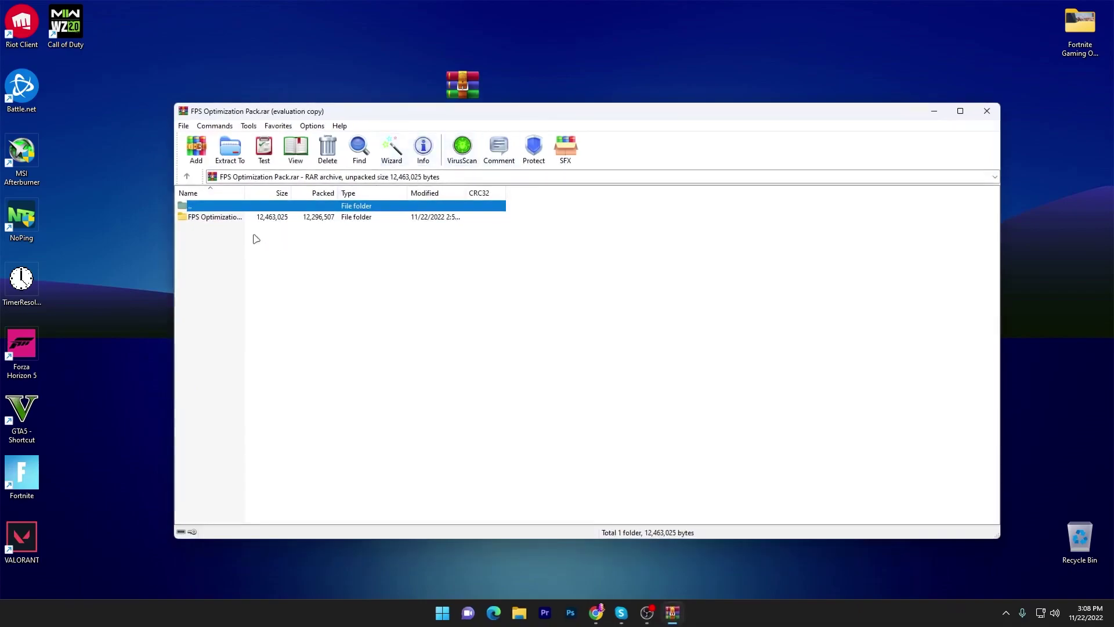
drag(229, 217, 384, 94)
click(986, 111)
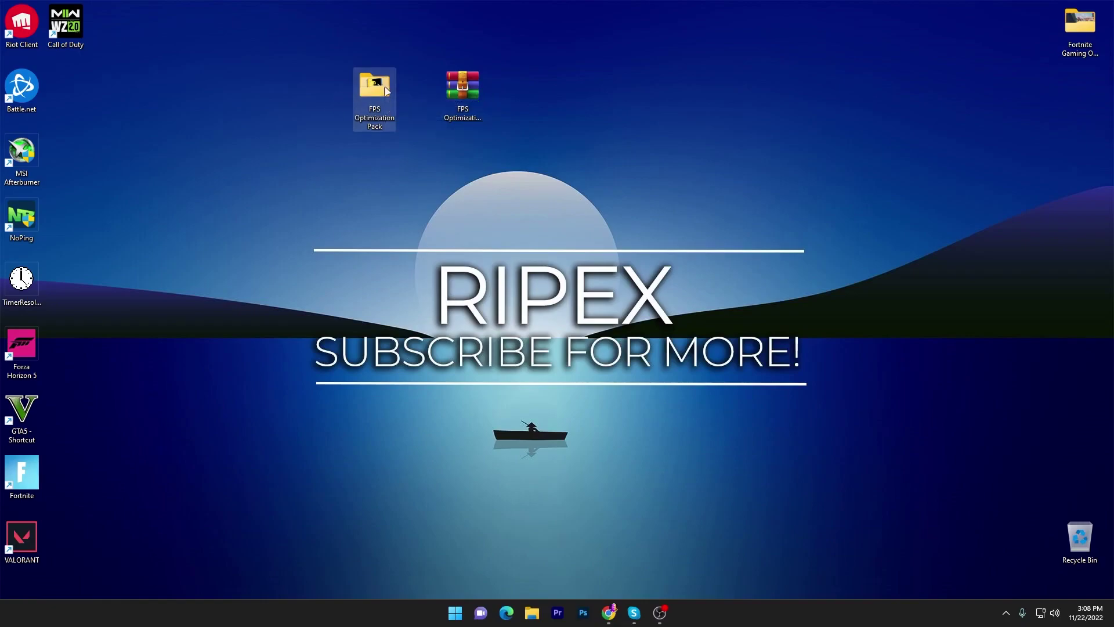
double_click(383, 91)
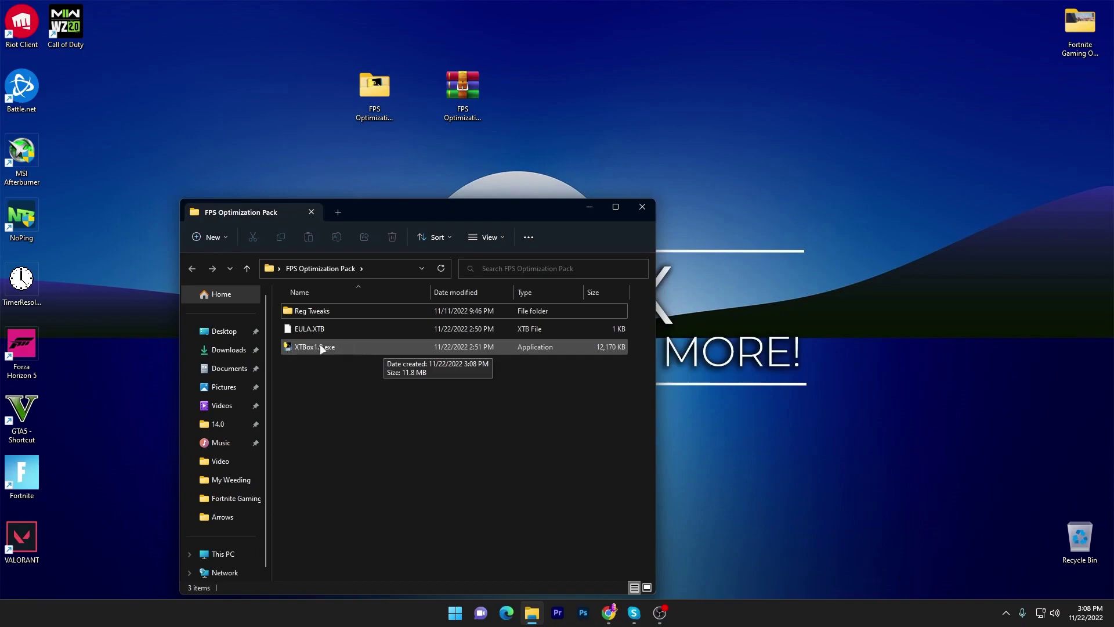
Step: In Reg Tweaks, merge Disable GPU EnergyDriver.reg and Disable Network Throttling.reg into the registry
double_click(333, 313)
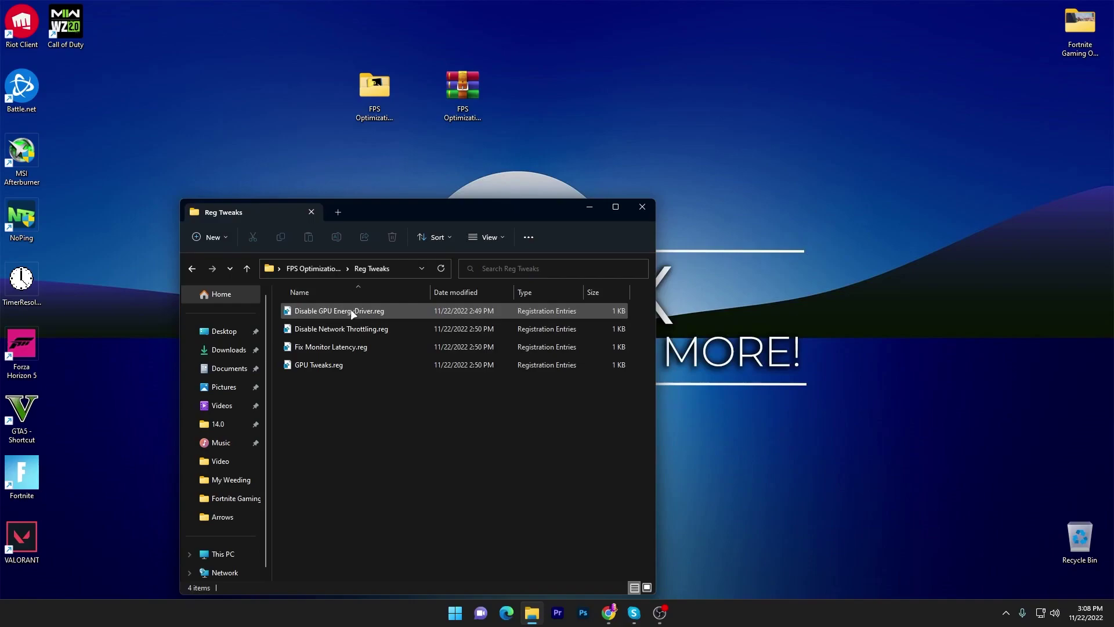
double_click(351, 310)
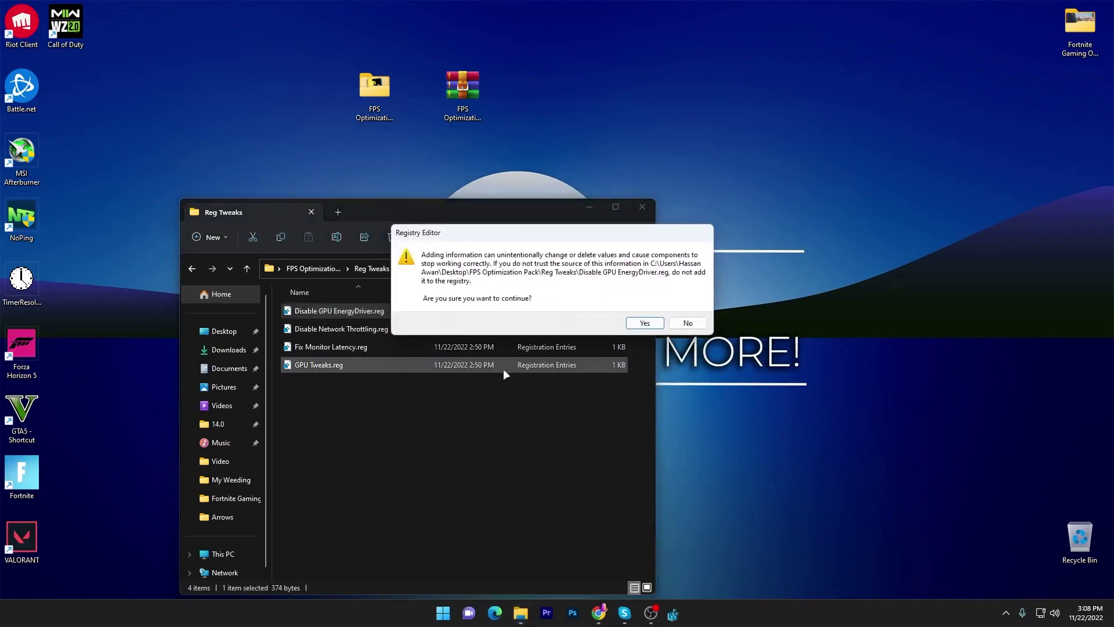
click(649, 324)
click(693, 310)
double_click(363, 330)
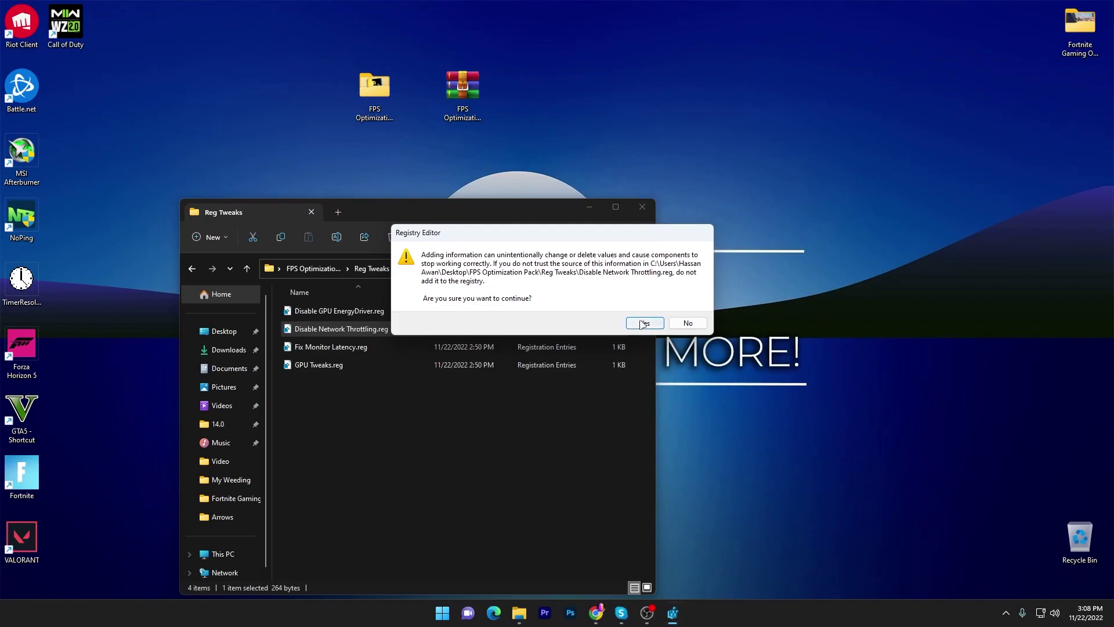
click(648, 324)
click(692, 311)
Step: Merge Fix Monitor Latency.reg and GPU Tweaks.reg, then return to the FPS Optimization Pack folder
double_click(318, 345)
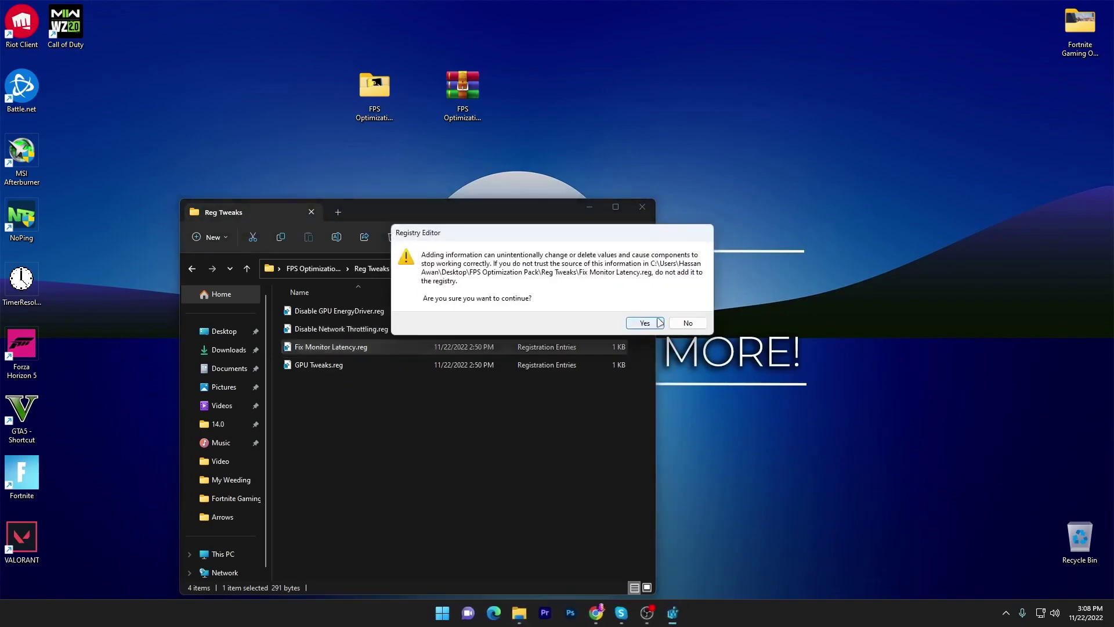
click(648, 324)
click(691, 307)
double_click(319, 364)
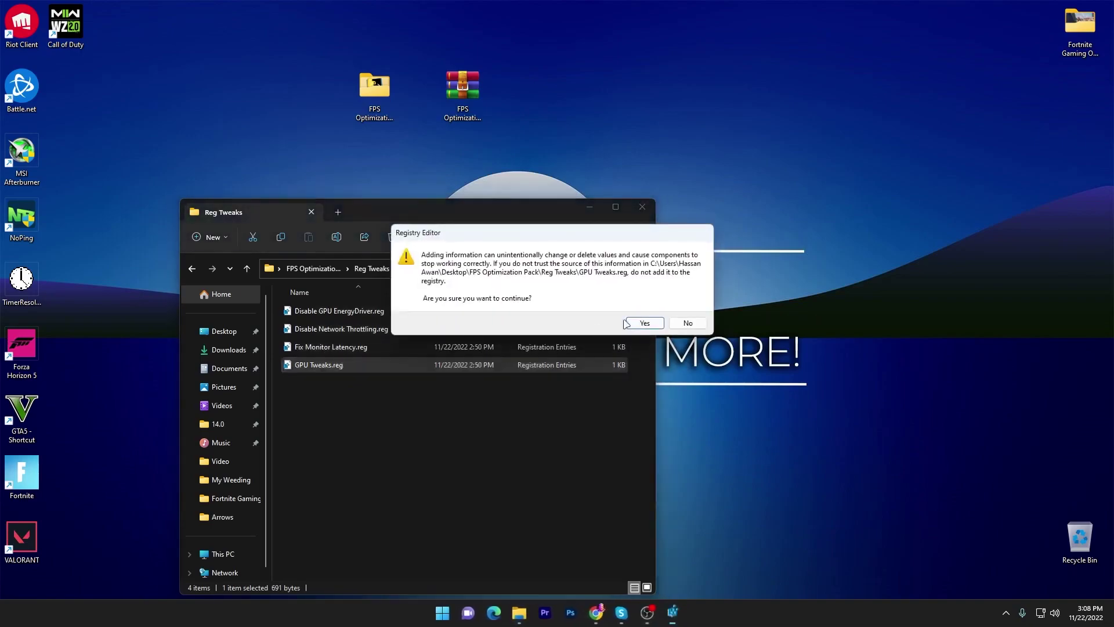
click(648, 324)
click(687, 305)
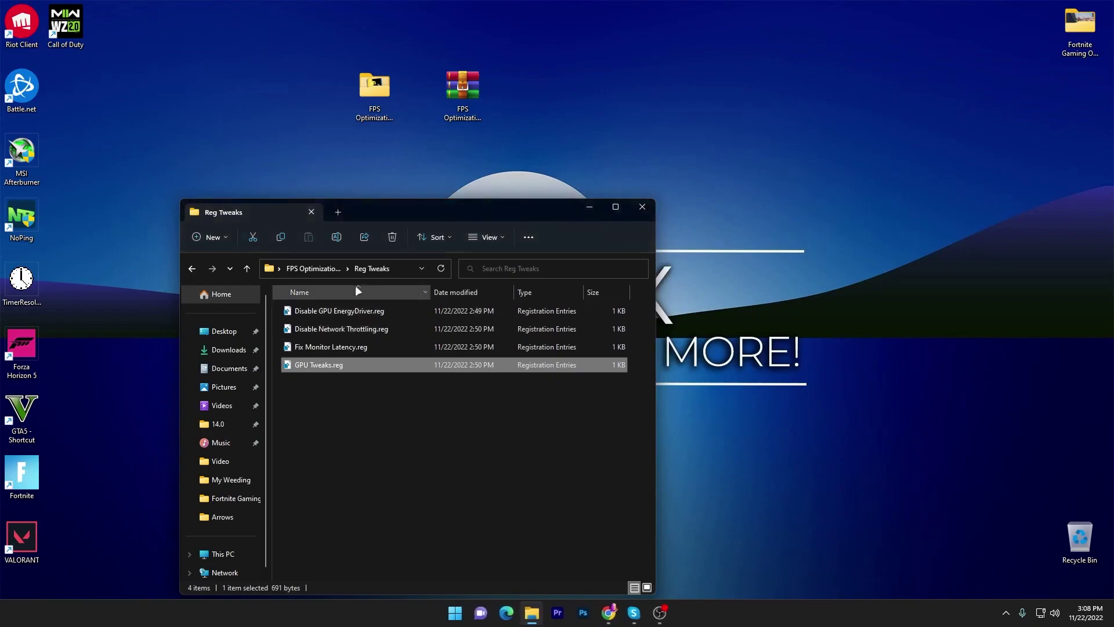
click(300, 269)
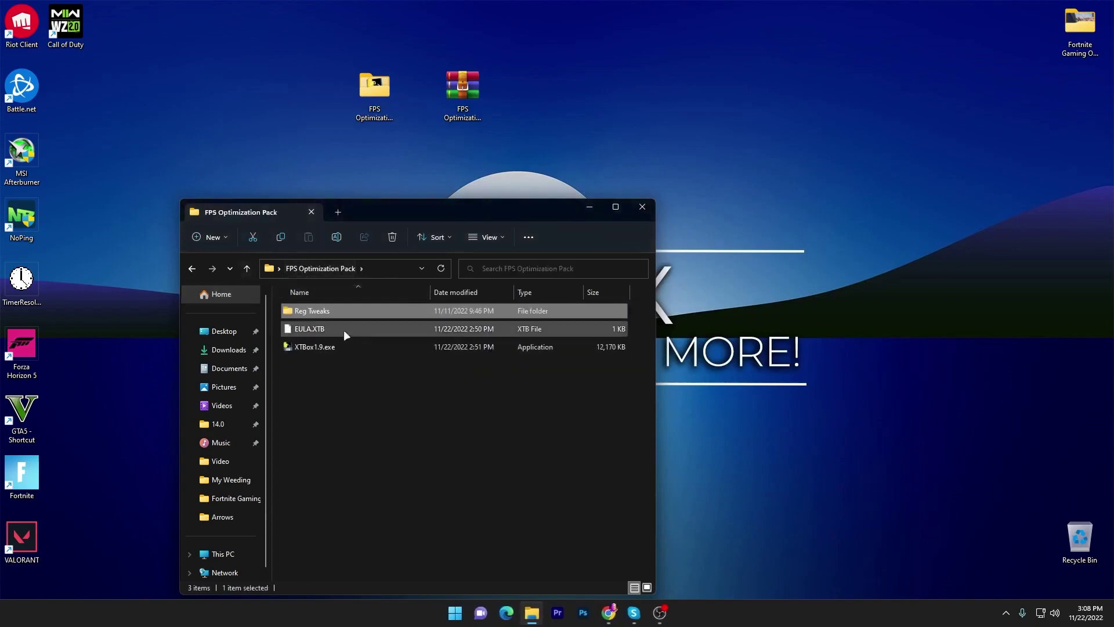
Step: Run XTBox1.9.exe and arrange the windows so the XToolBox console is in view
drag(430, 212, 562, 140)
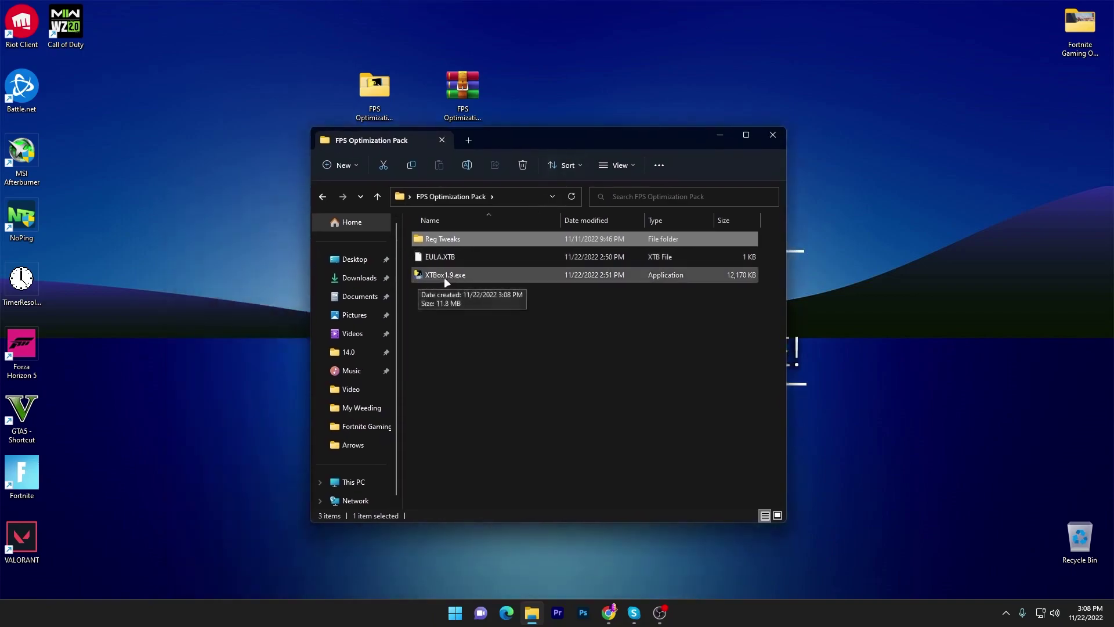
click(474, 274)
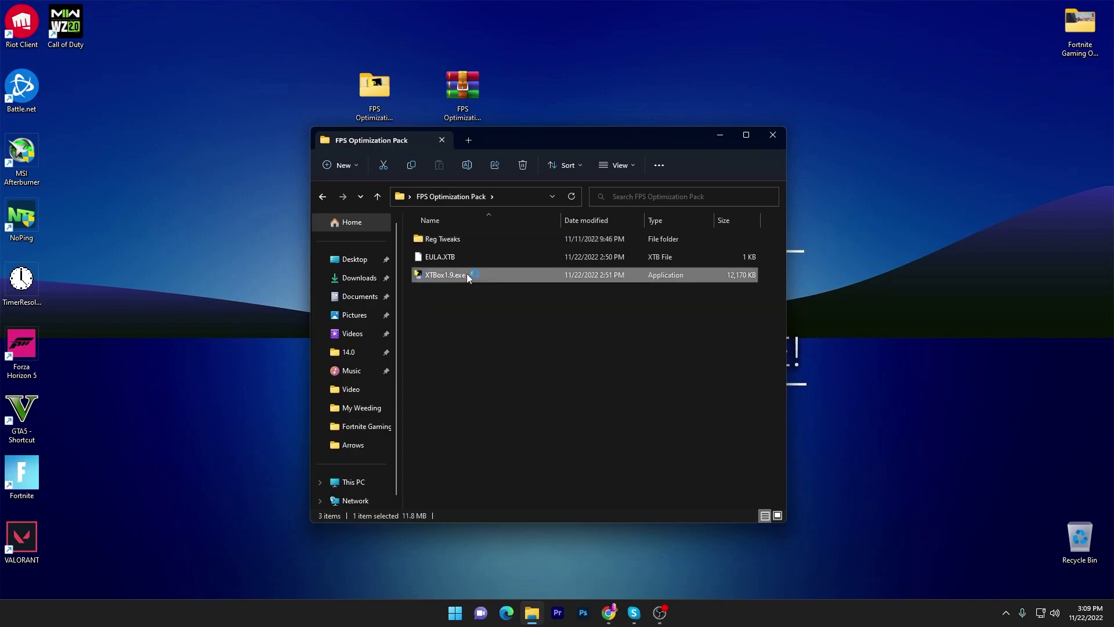
click(722, 134)
drag(335, 137, 488, 156)
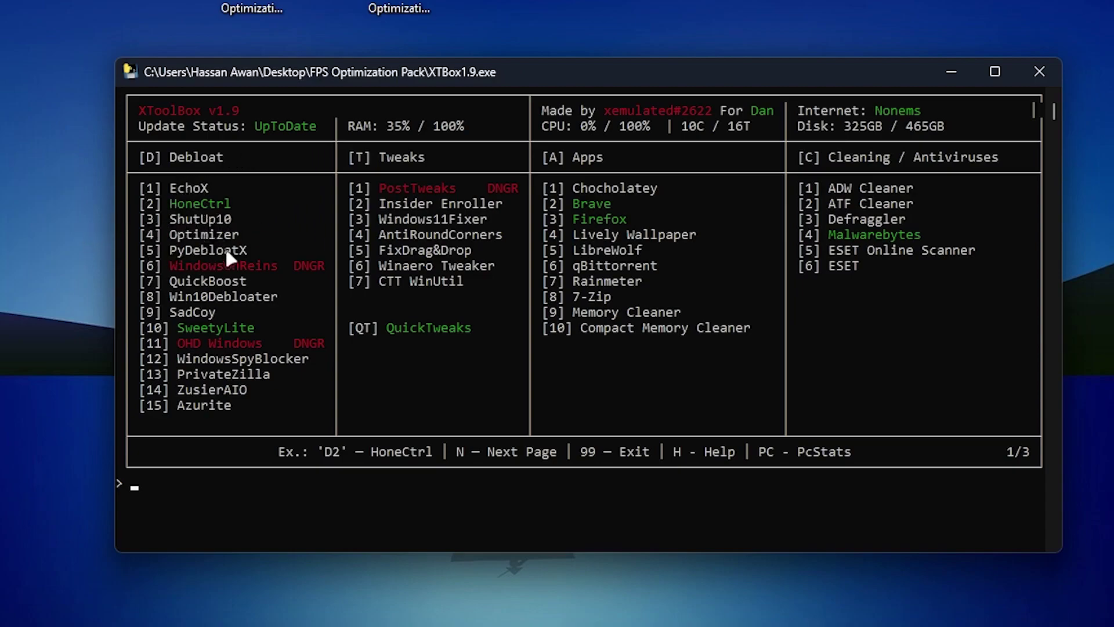
Step: Run XToolBox Debloat option d3 (ShutUp10), answering y to the overwrite prompt
text(d3)
key(Return)
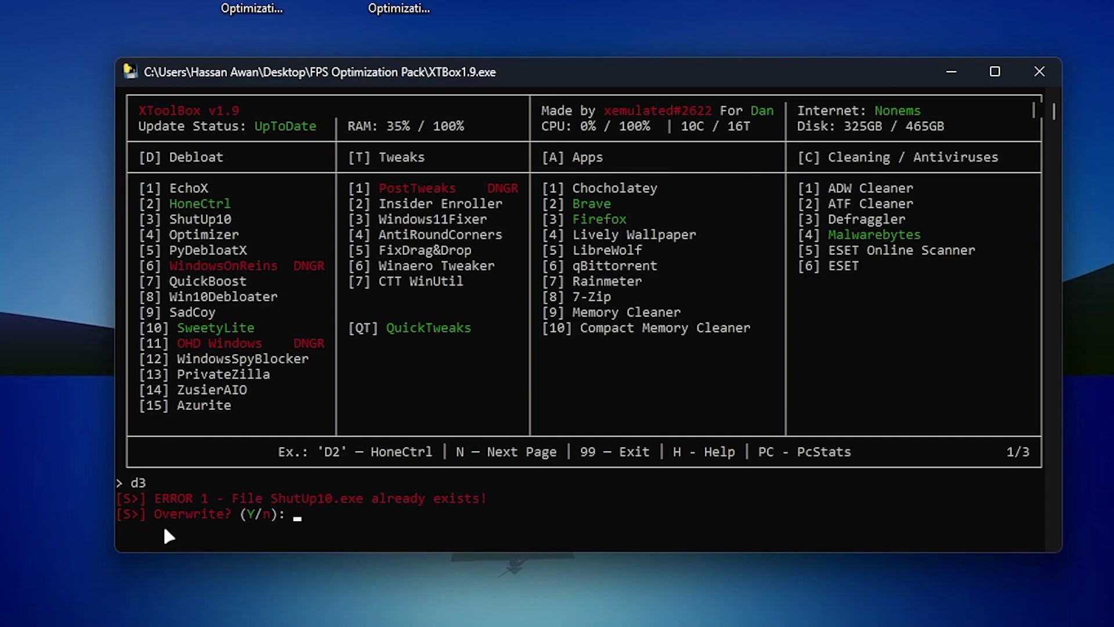
text(y)
key(Return)
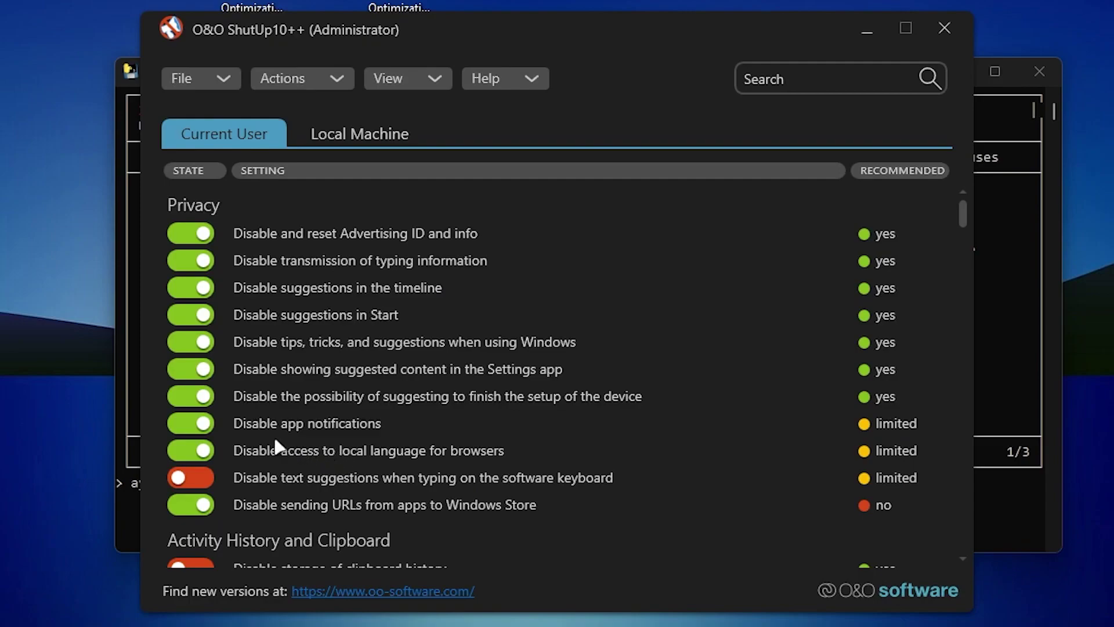
Step: Apply only the recommended O&O ShutUp10++ settings, declining a system restore point
click(290, 79)
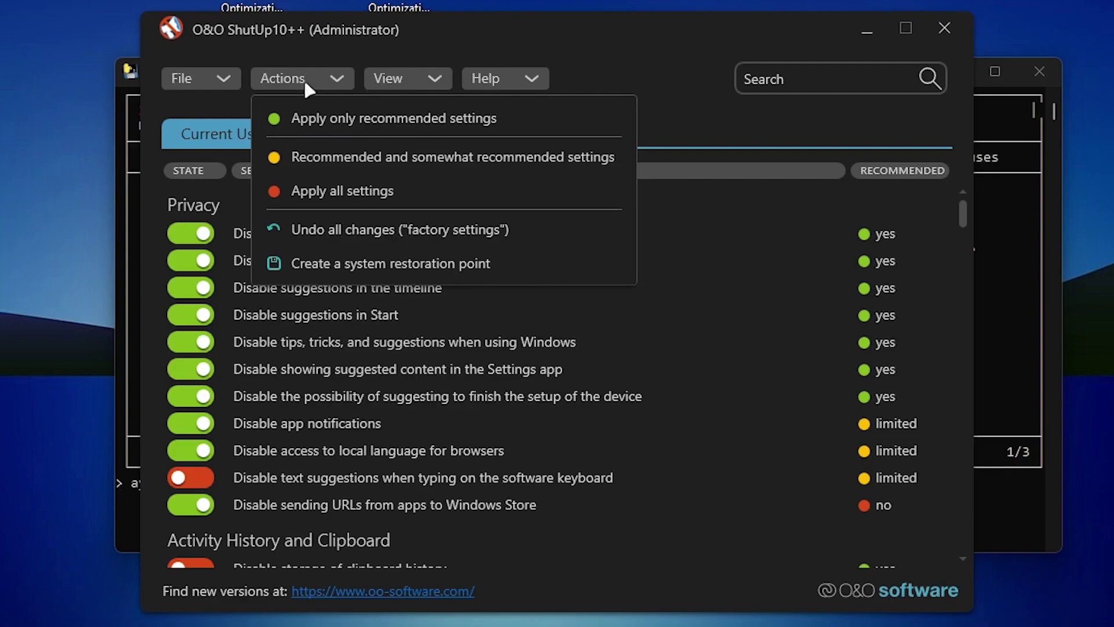
click(366, 120)
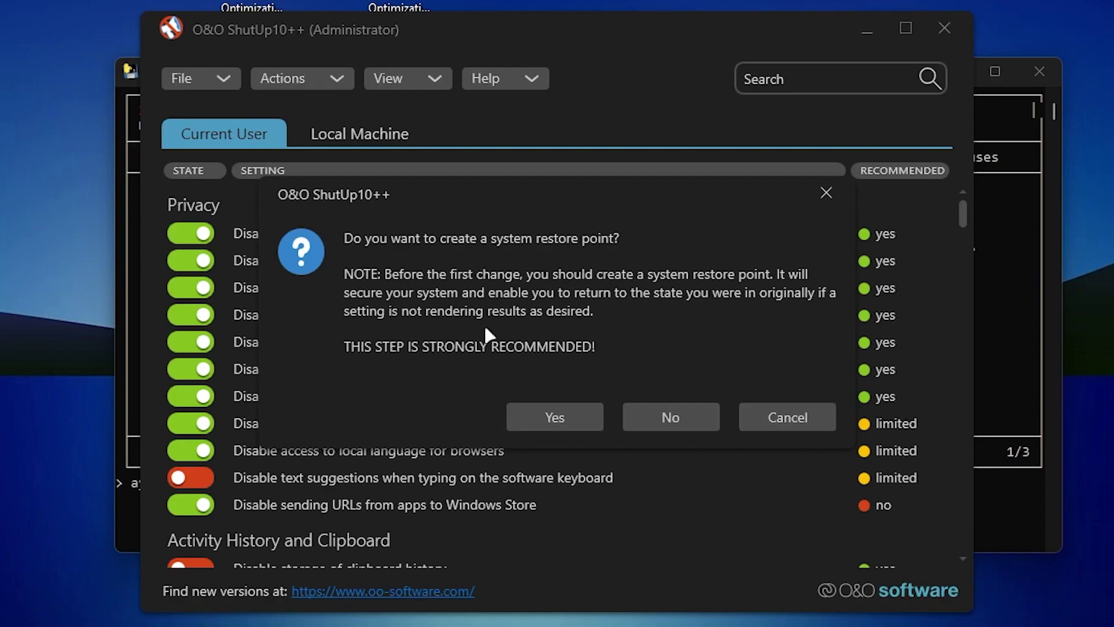
click(669, 417)
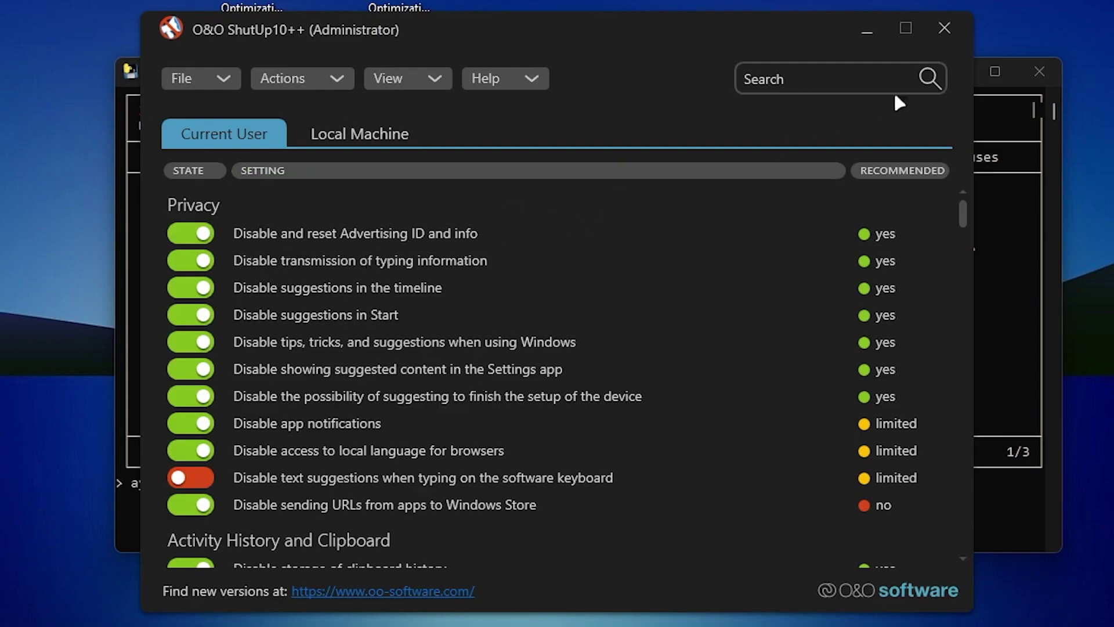
Step: Close O&O ShutUp10++ and dismiss the reboot notice without restarting
click(944, 28)
click(719, 416)
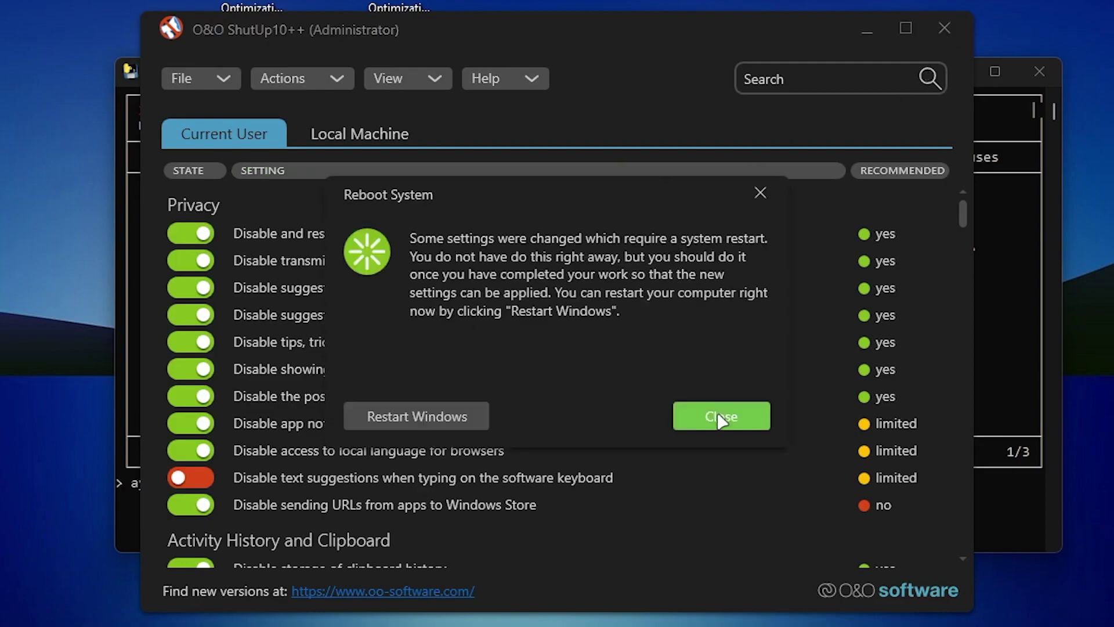
click(722, 419)
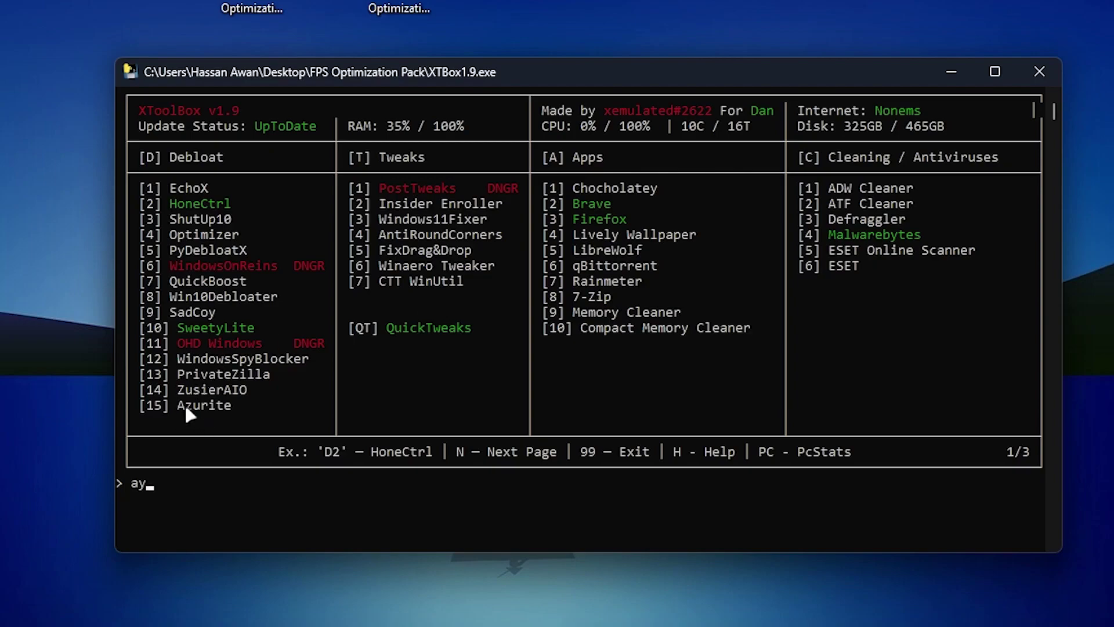
Step: Run XToolBox option d15 to download Azurite and launch its setup
text(d)
key(BackSpace)
key(BackSpace)
key(BackSpace)
text(d15)
key(Return)
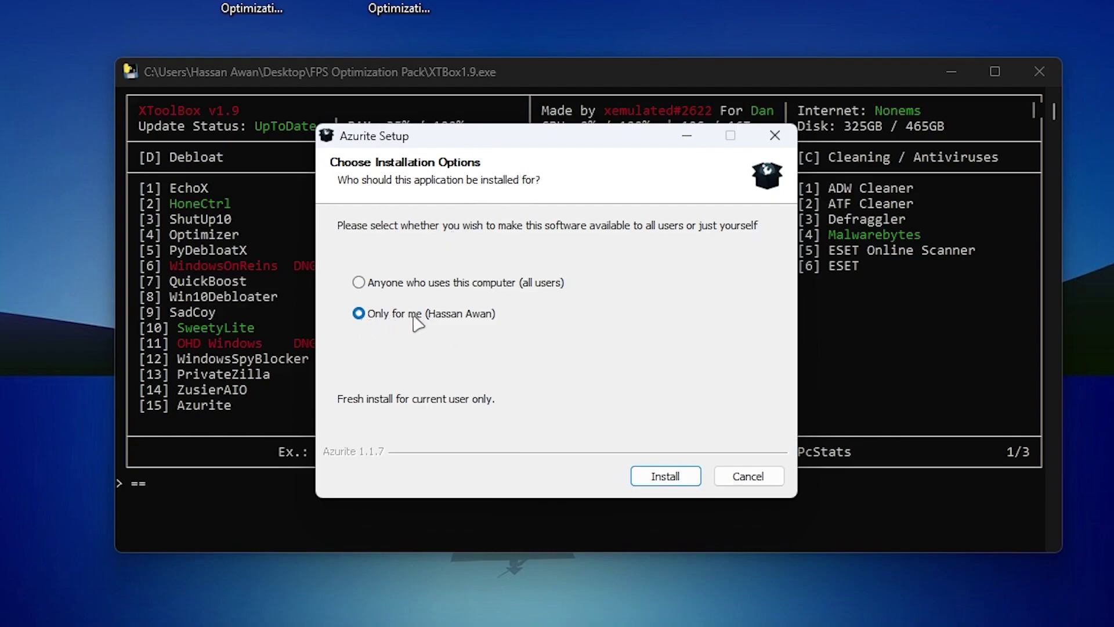
Step: Install Azurite for the current user, run its optimizer, and close it without restarting
click(666, 477)
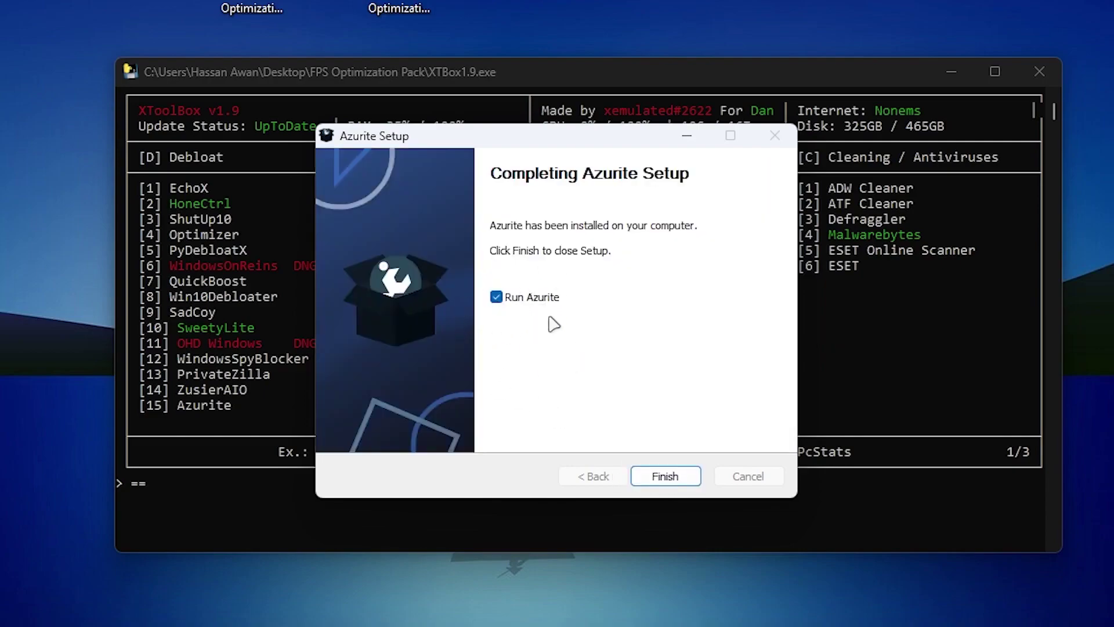
click(665, 475)
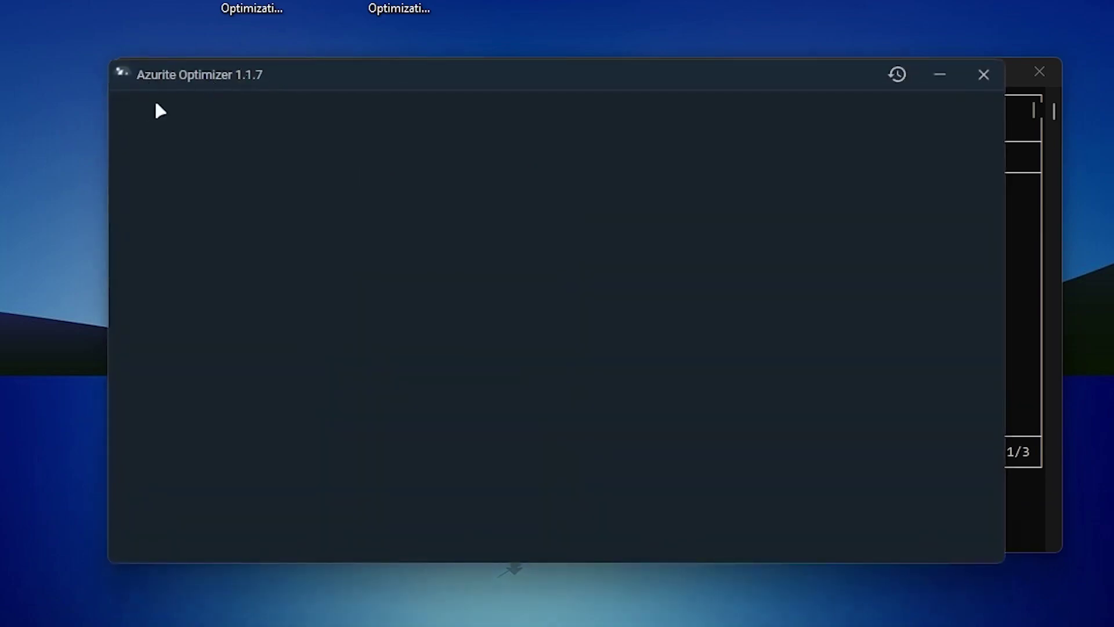
drag(475, 78, 544, 107)
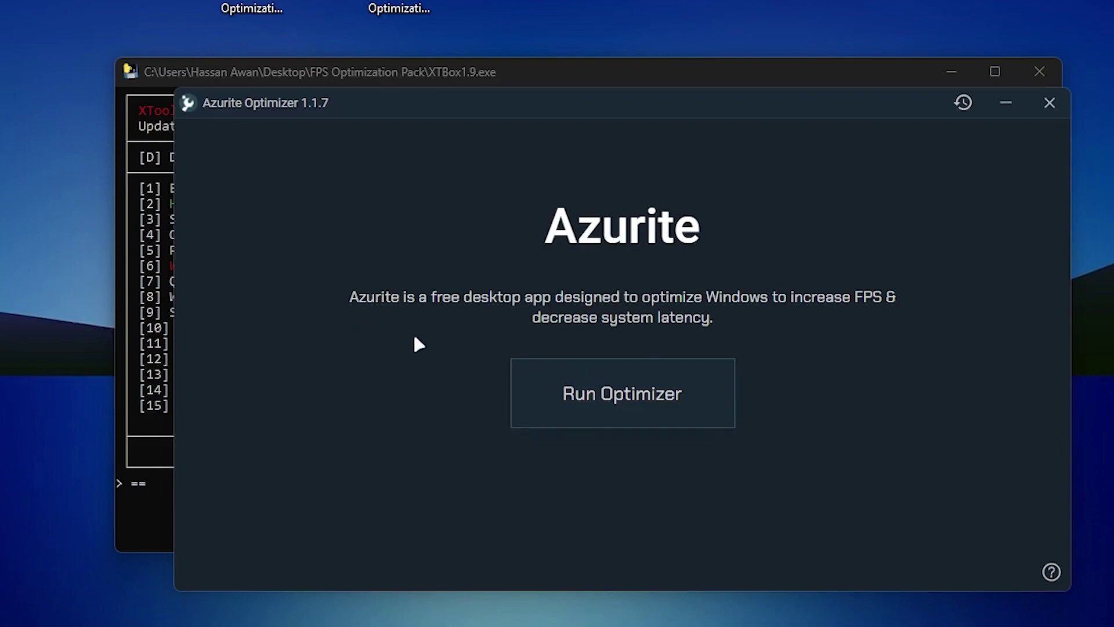
click(592, 392)
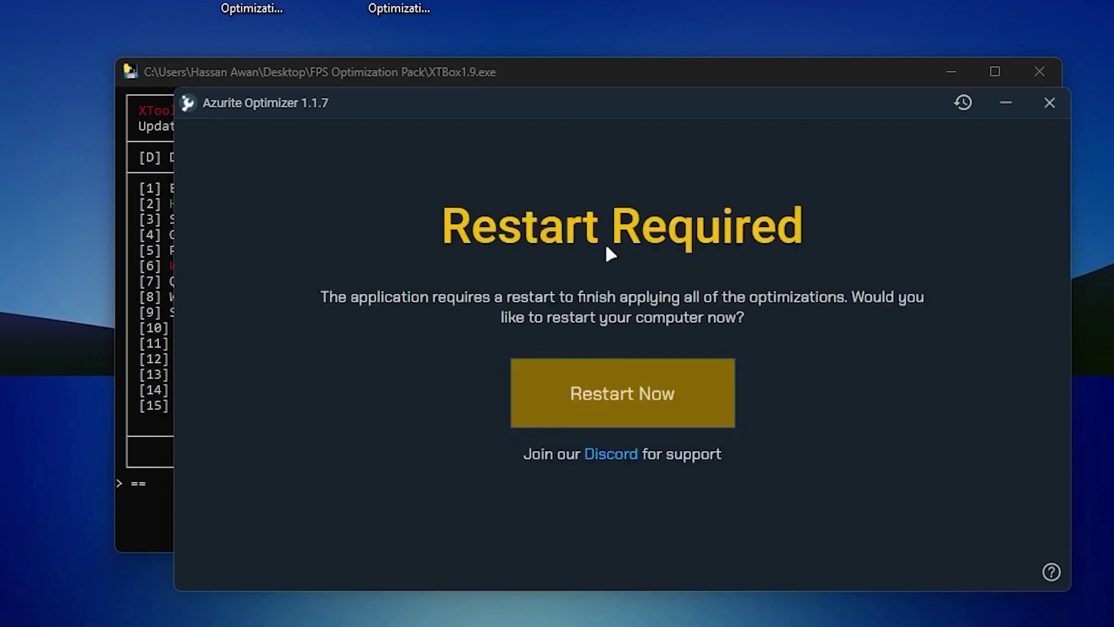
click(1033, 105)
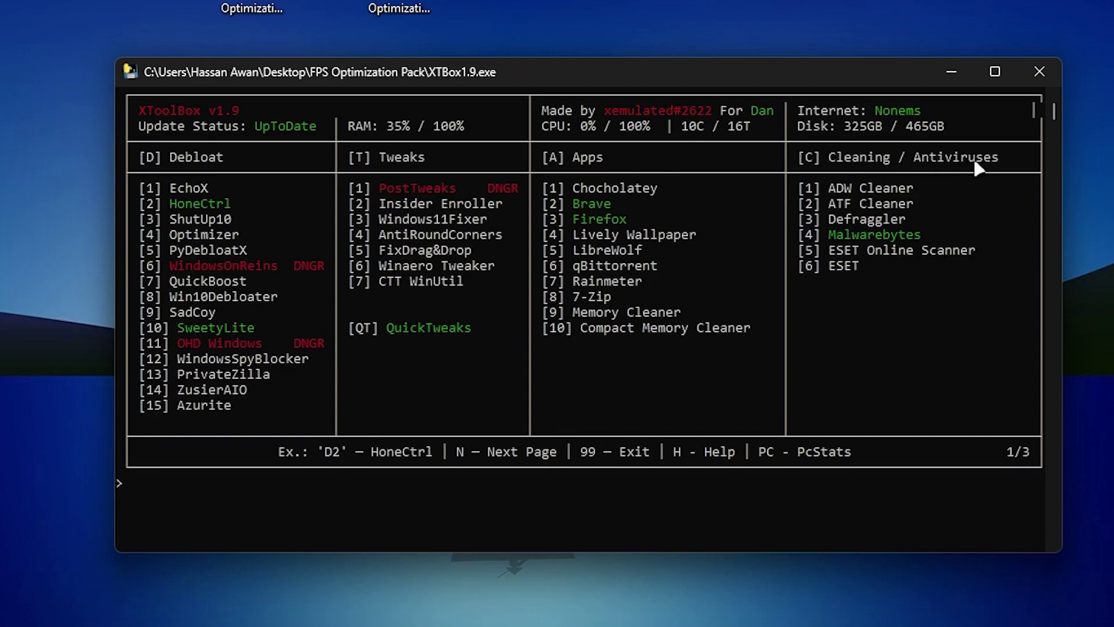
Step: Run XToolBox option c1 to get AdwCleaner and accept its licence agreement
text(c1)
key(Return)
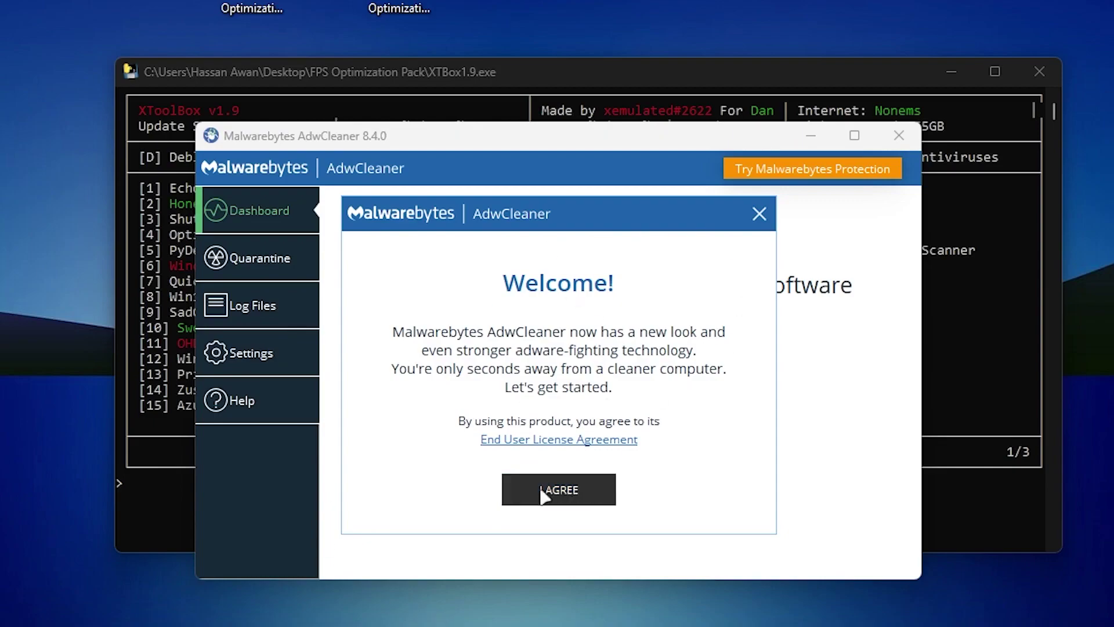
click(561, 490)
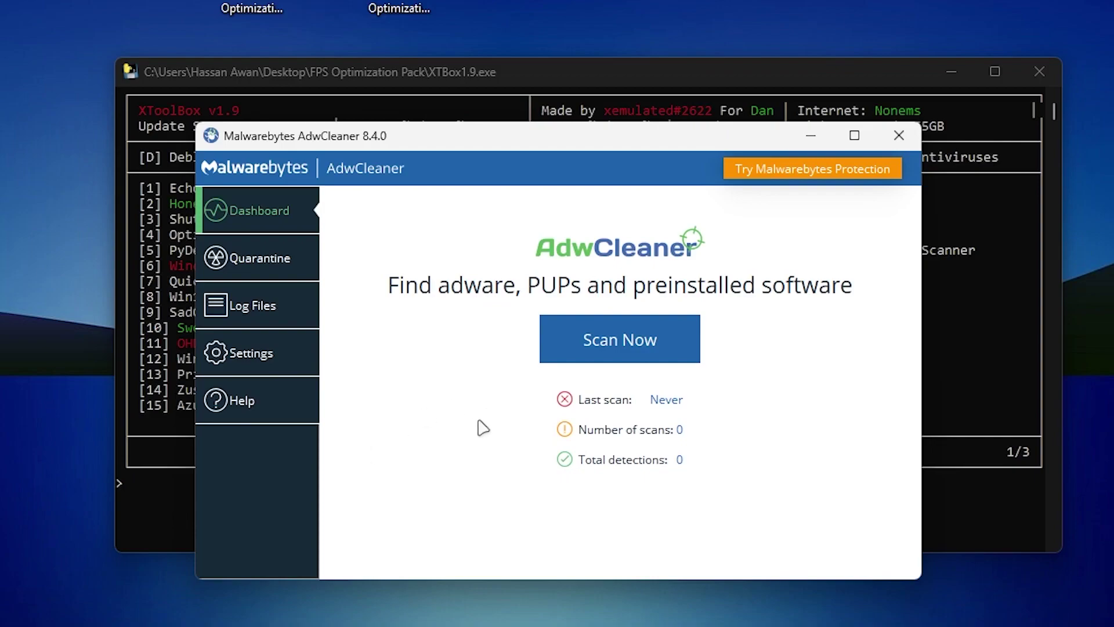
Step: Scan for adware, quarantine AdvancedSystemProtector and SysTweak, and close AdwCleaner
click(644, 347)
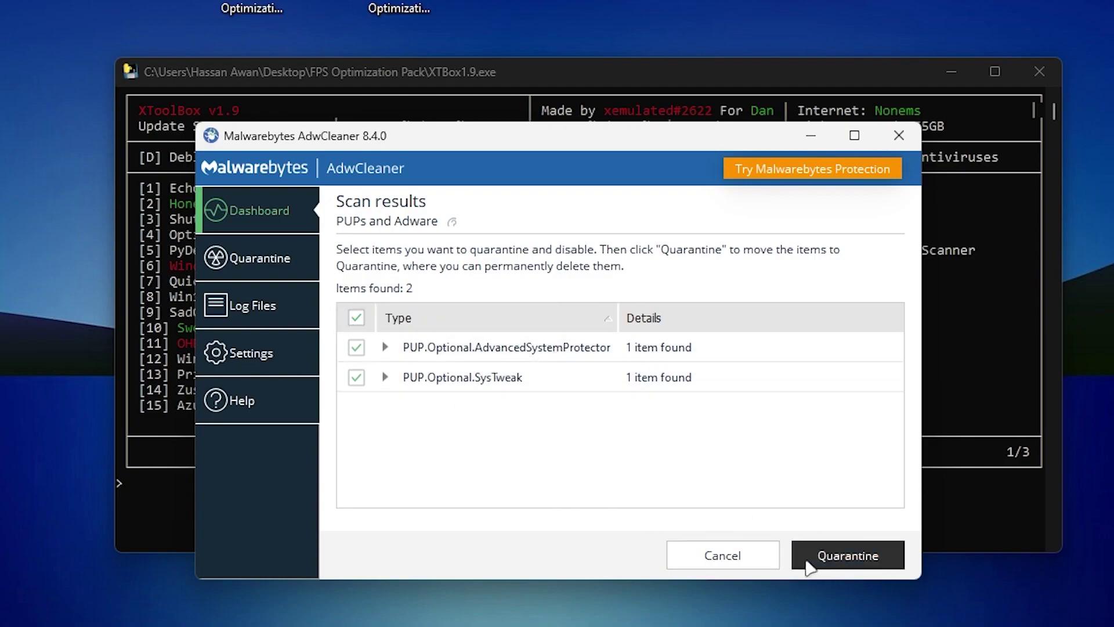
click(862, 557)
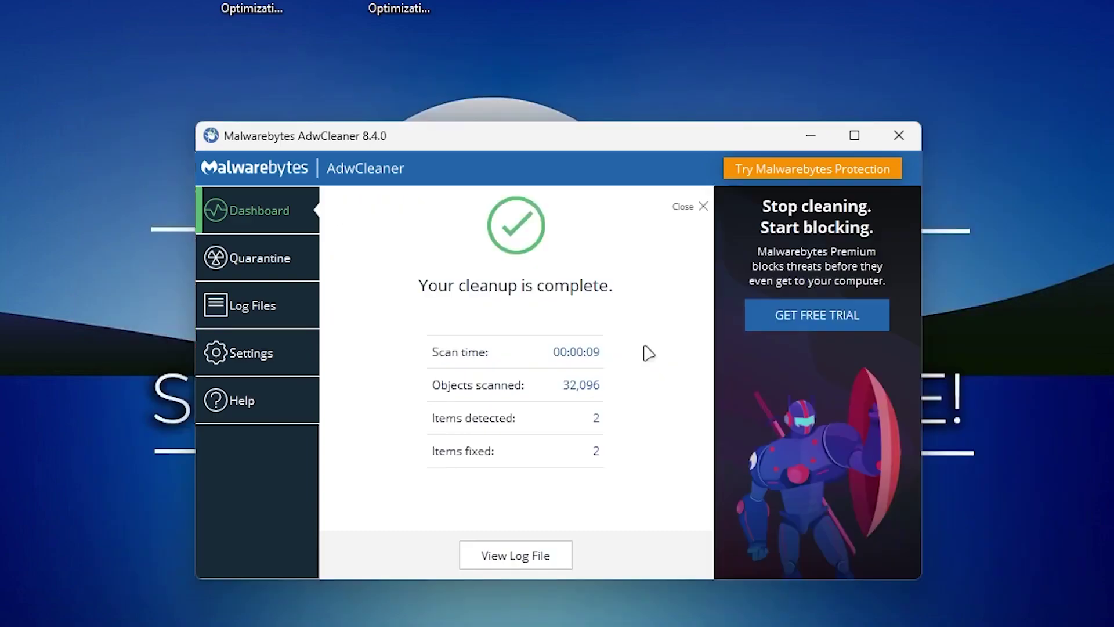
click(885, 142)
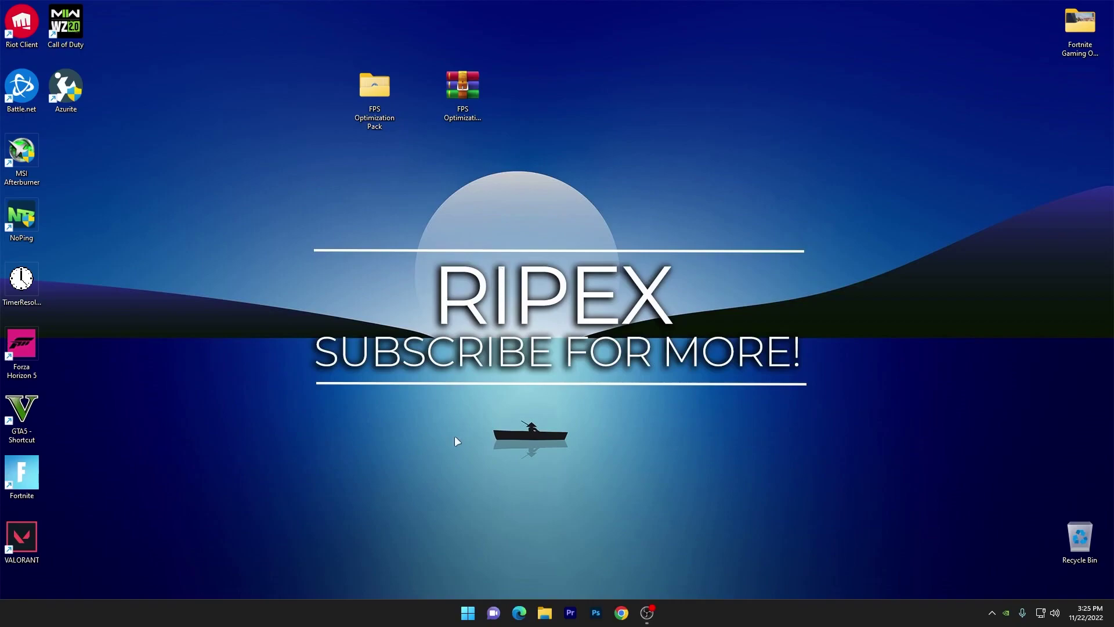
Step: Open Optimize Drives from Local Disk (C:) Properties and start defragmenting New Volume (D:)
click(544, 612)
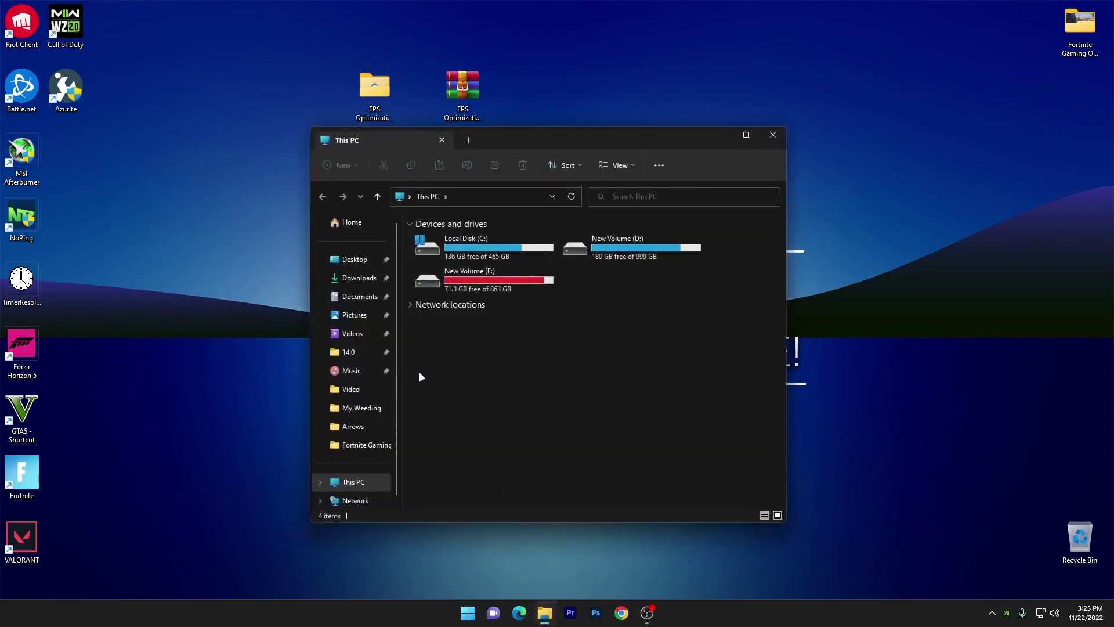
right_click(460, 255)
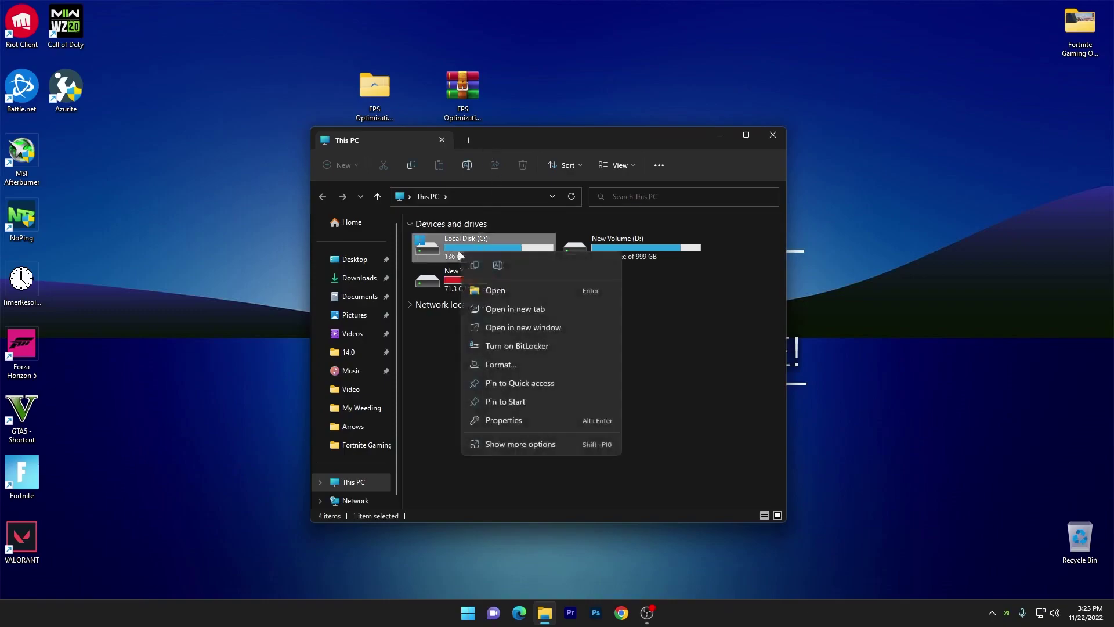
click(506, 421)
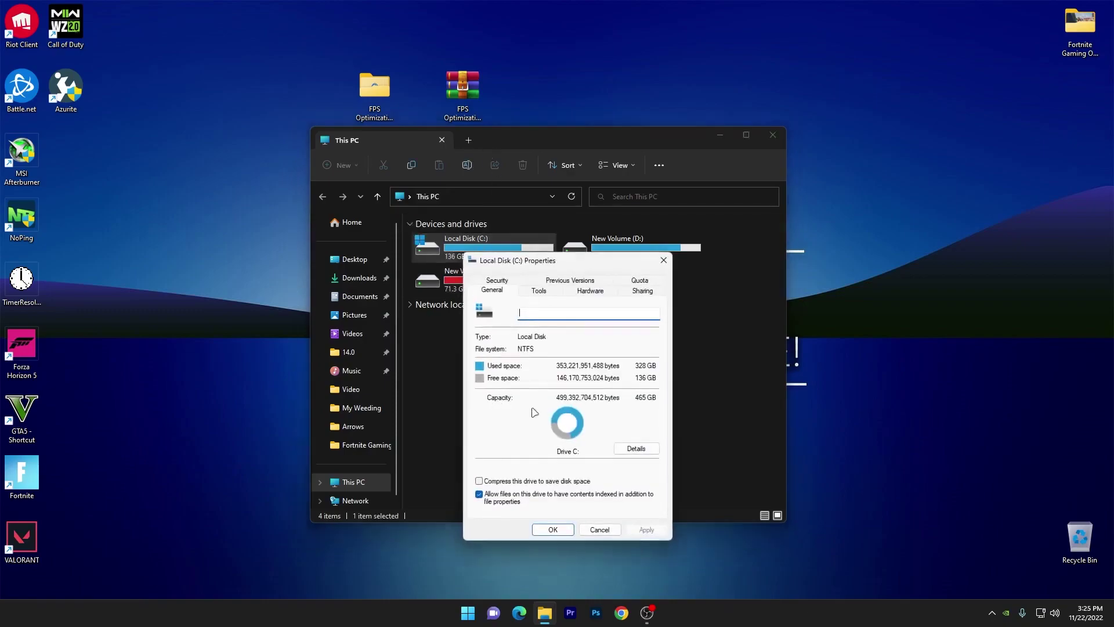
click(541, 292)
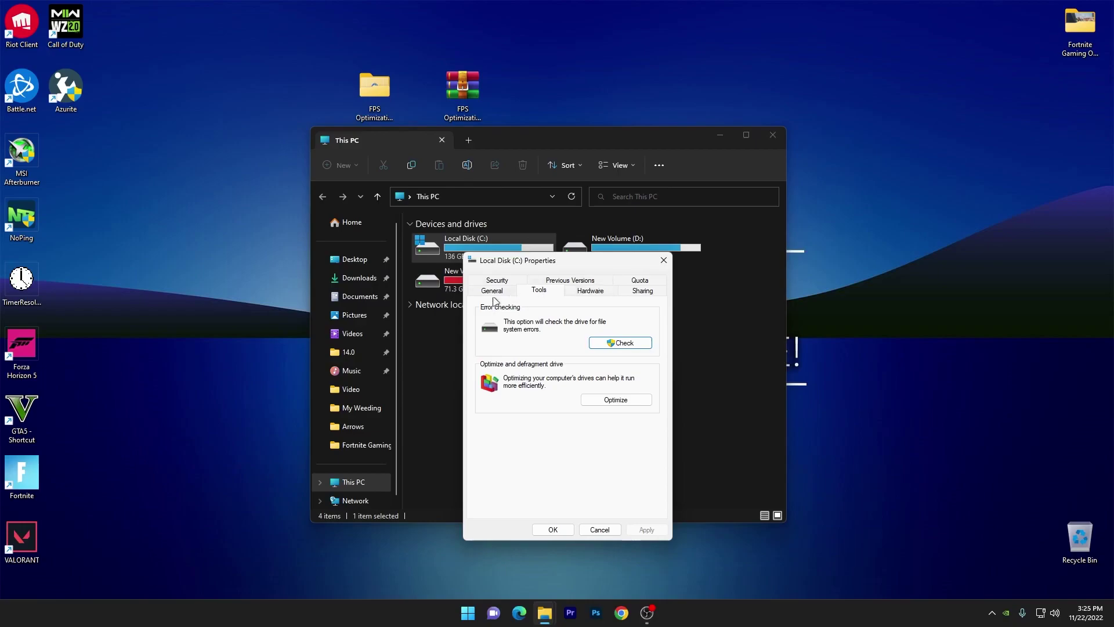
click(615, 400)
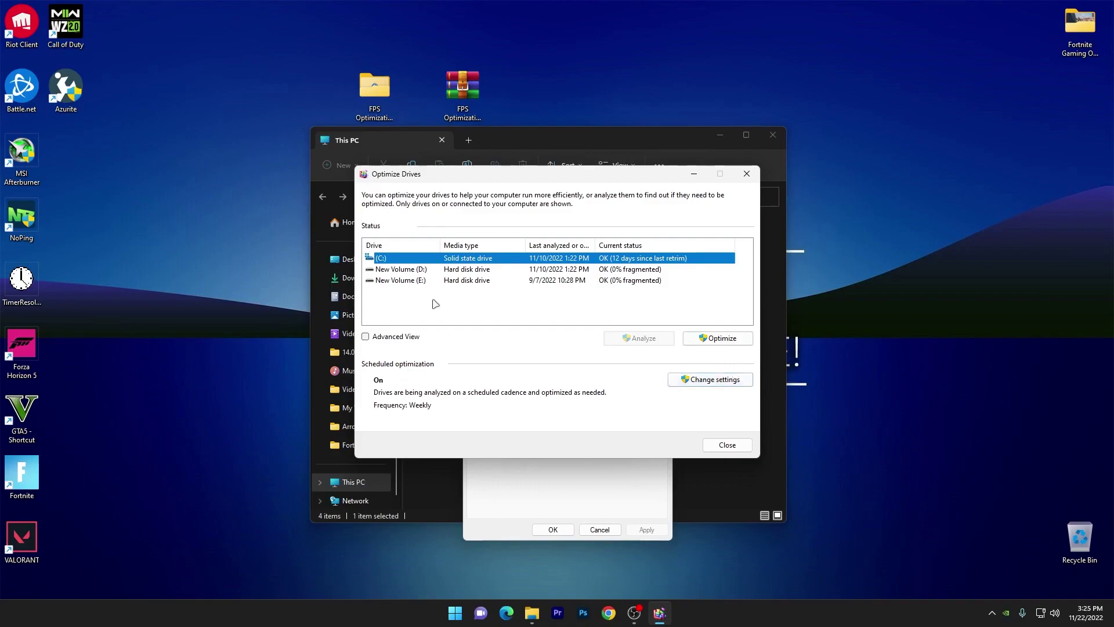
click(402, 270)
click(720, 338)
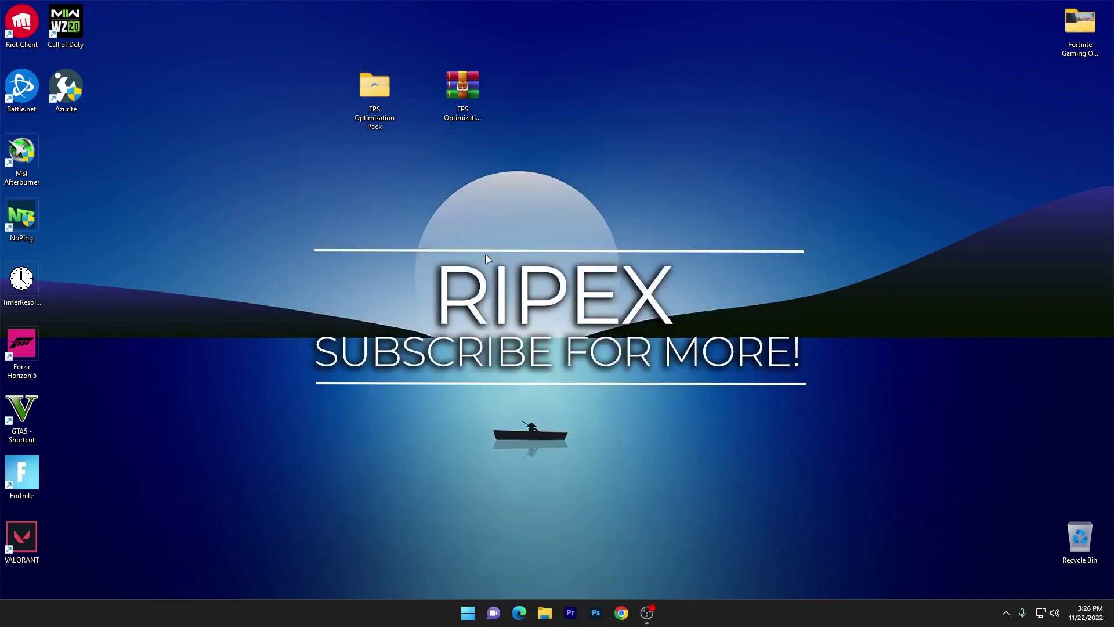
Step: Open the Graphics page of Display settings from the desktop
right_click(681, 215)
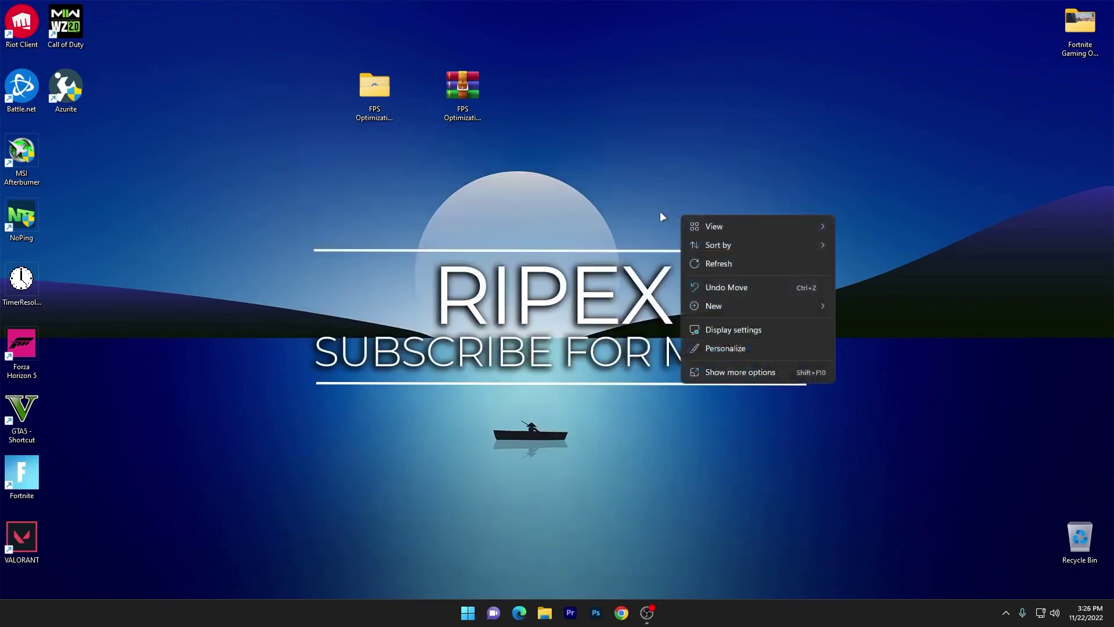
click(738, 329)
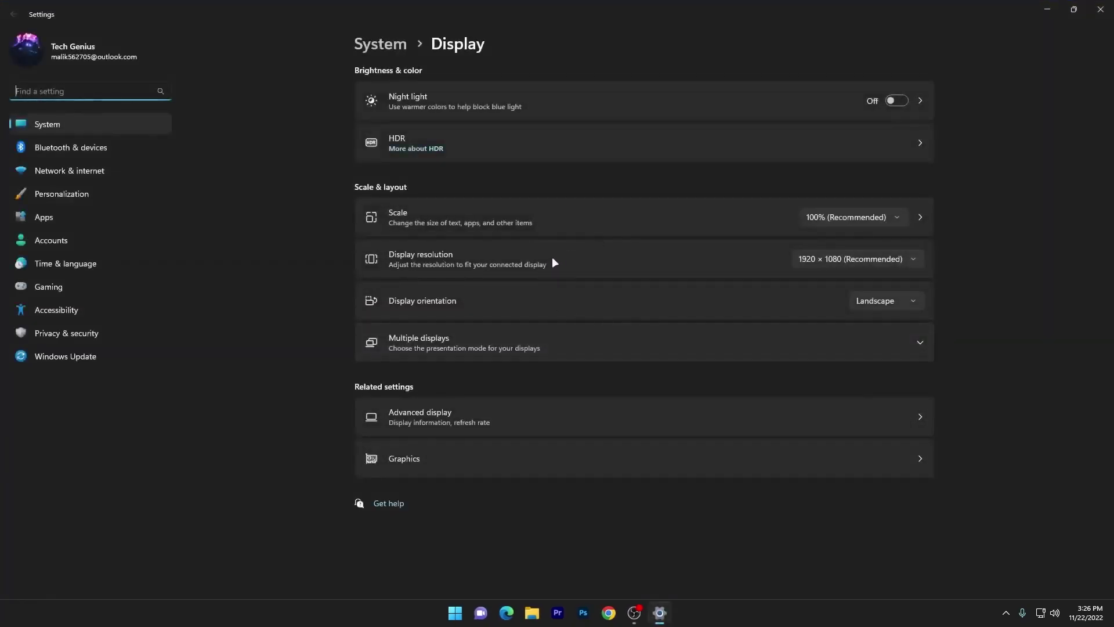
click(408, 458)
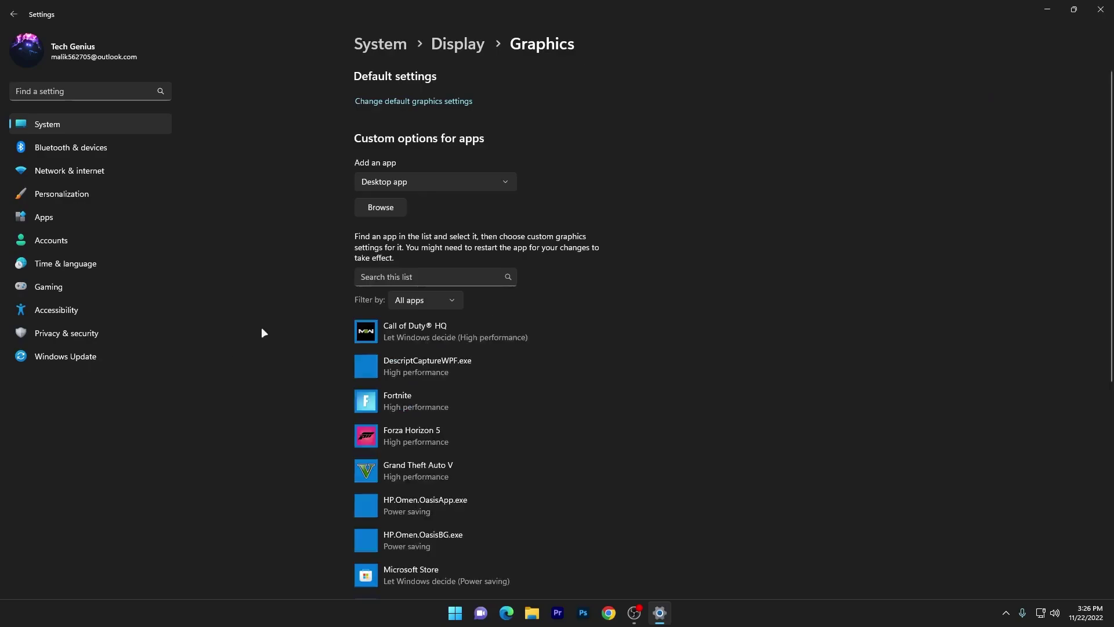
Step: Save High performance for Call of Duty HQ, view default graphics settings, then close Settings
click(432, 332)
click(524, 380)
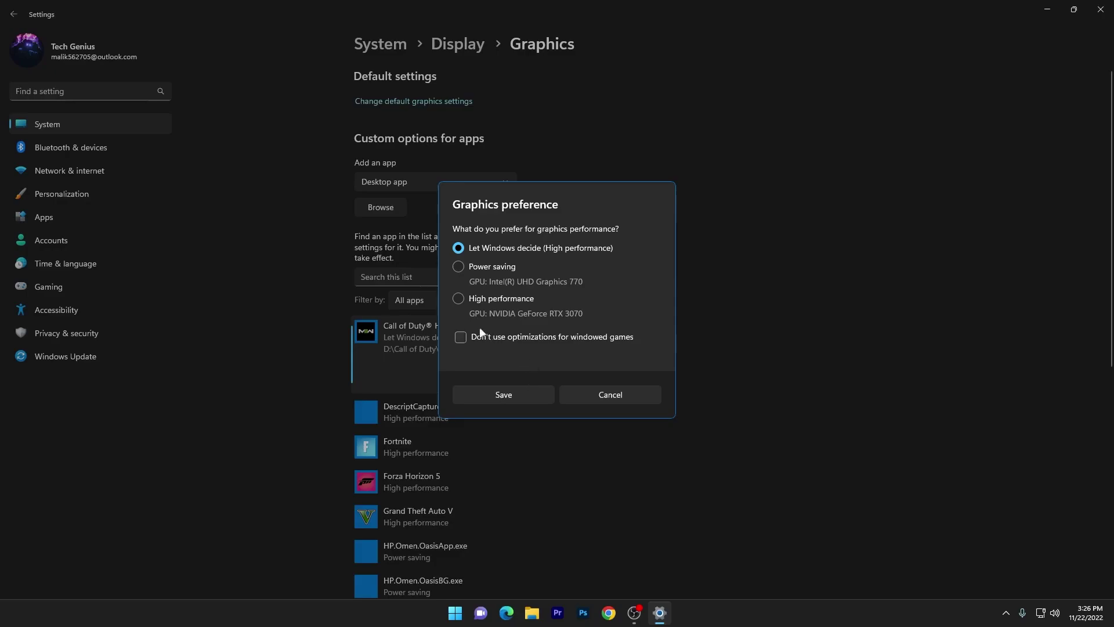
click(469, 301)
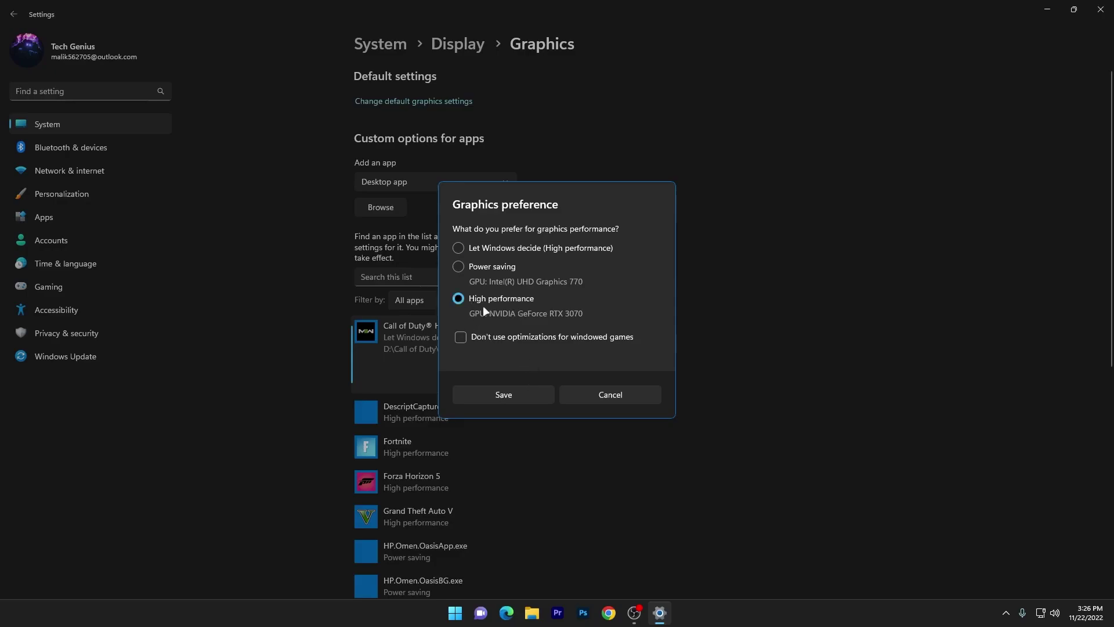
click(509, 392)
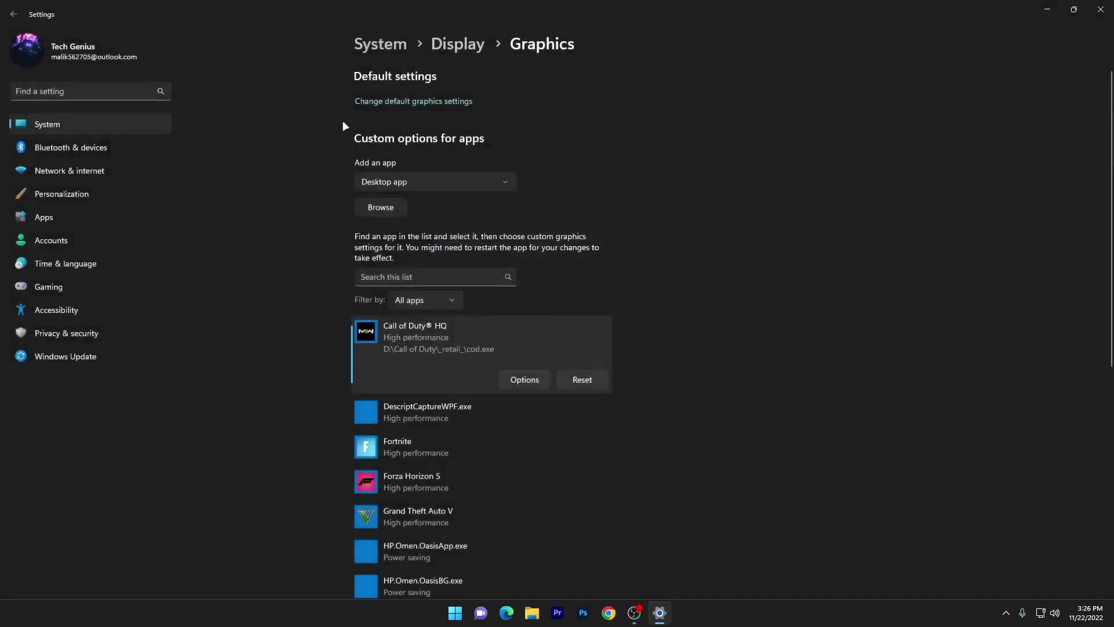
click(405, 102)
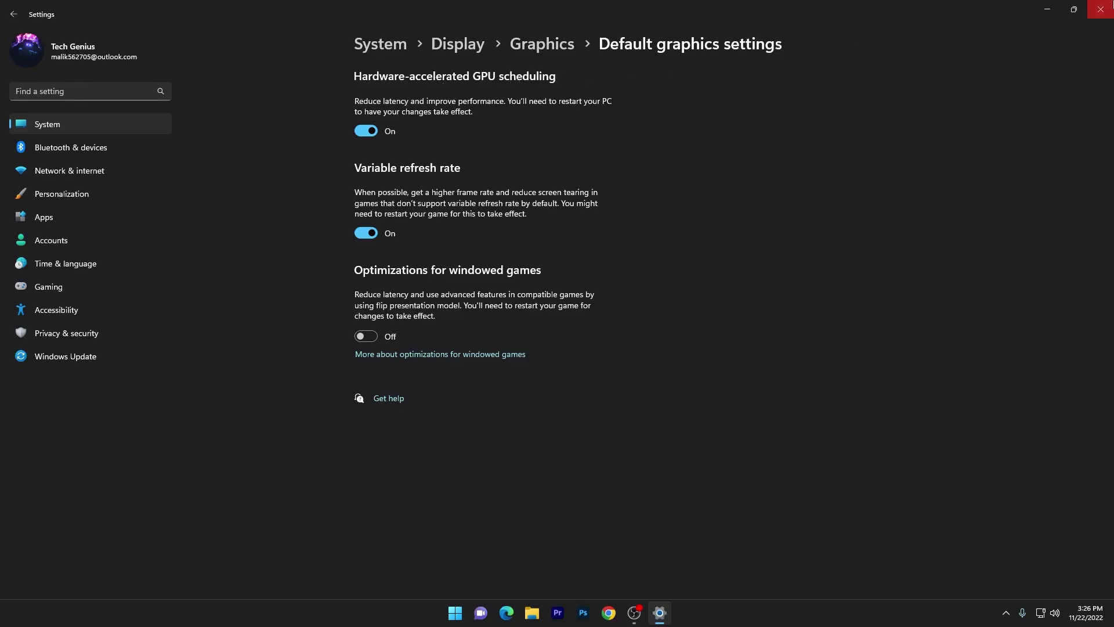
click(1100, 9)
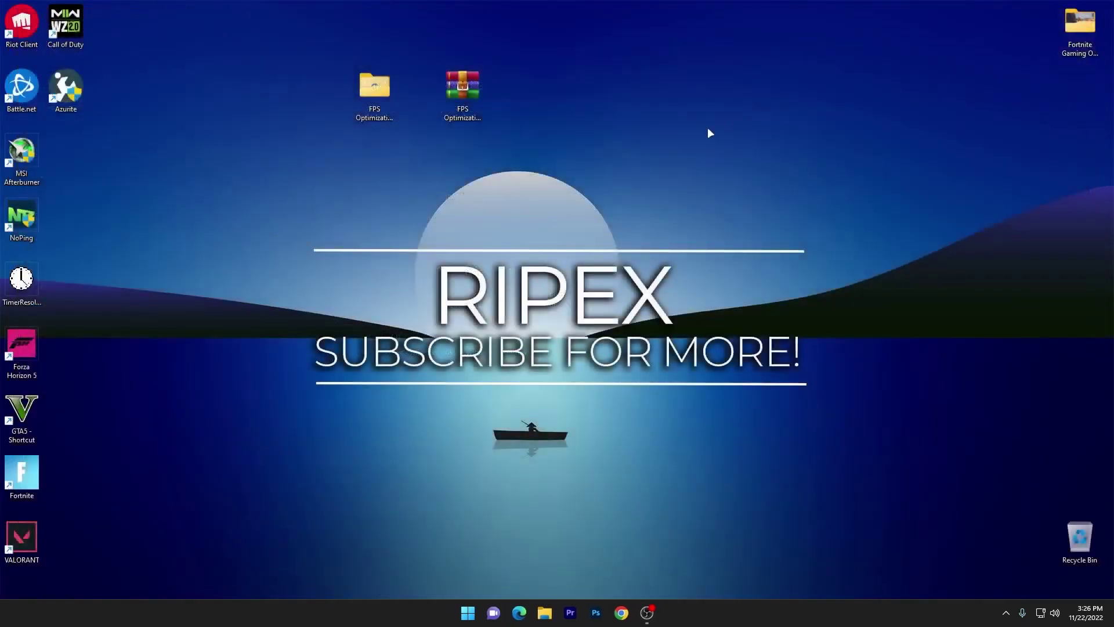